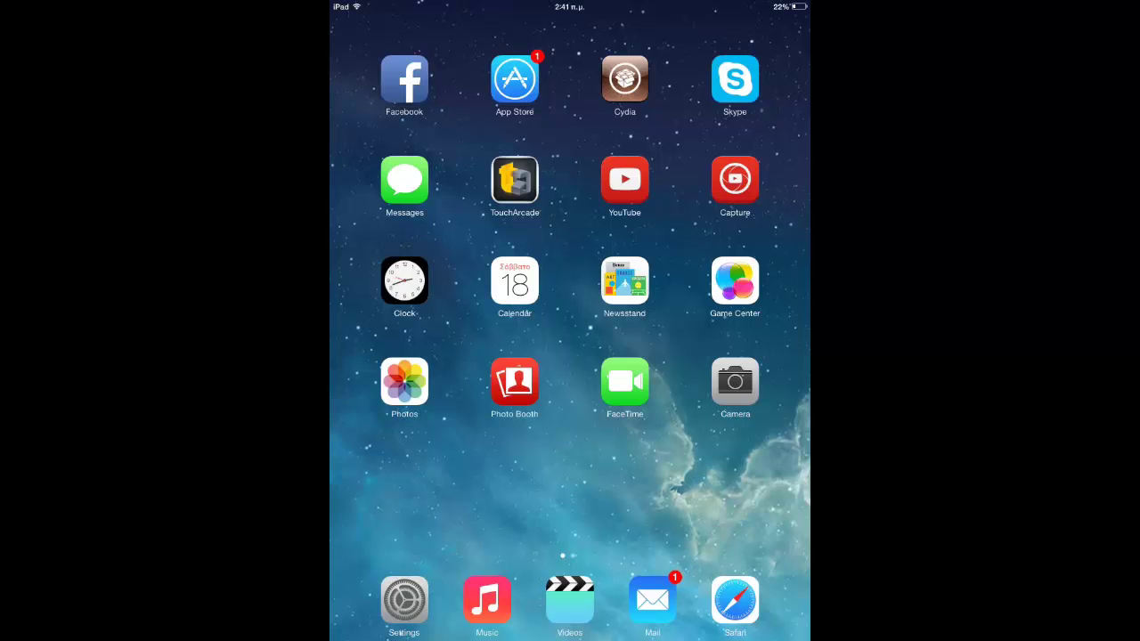
Launch Cydia and show its nine package sources, from BigBoss to ZodTTD & MacCiti
left_click(624, 79)
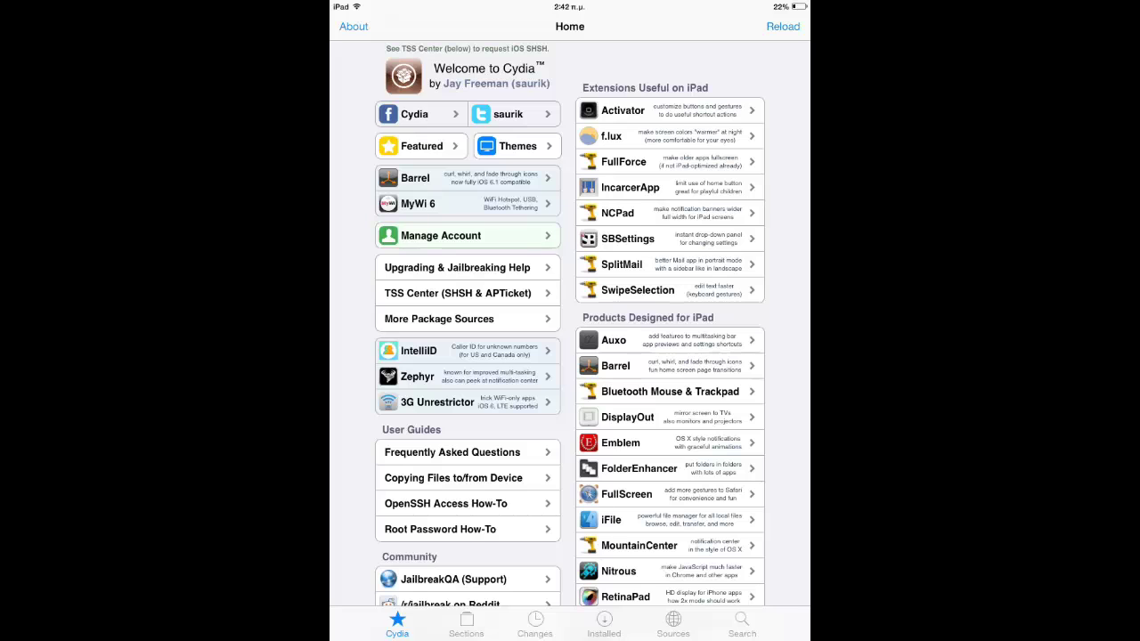
left_click(673, 626)
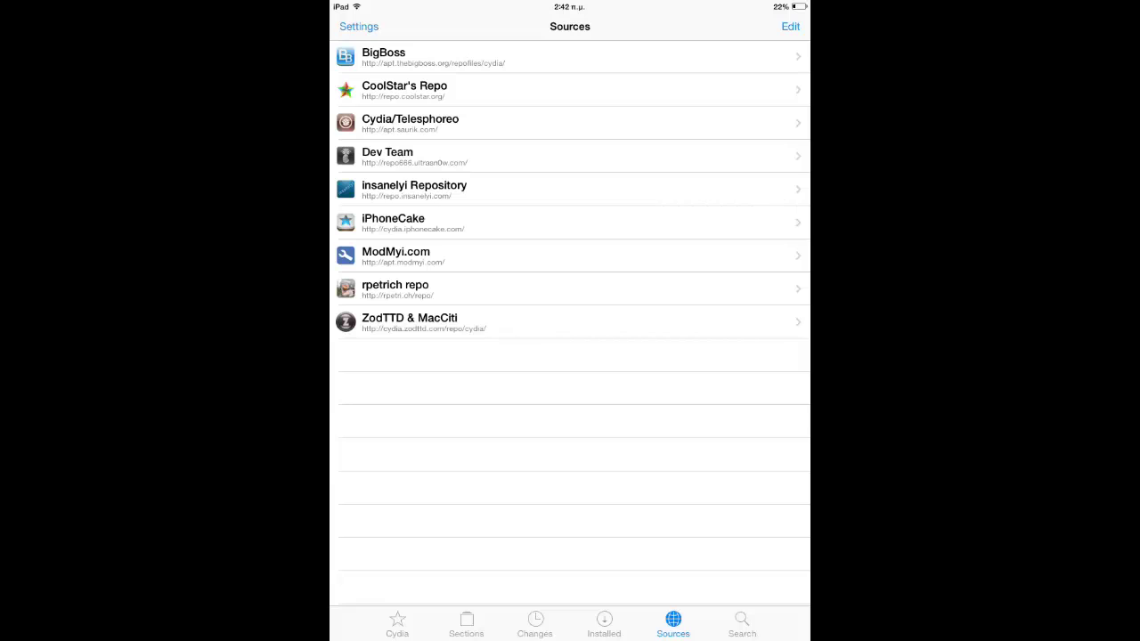
Start adding a new source via Edit > Add, cancel it, and go to the empty package search
left_click(790, 26)
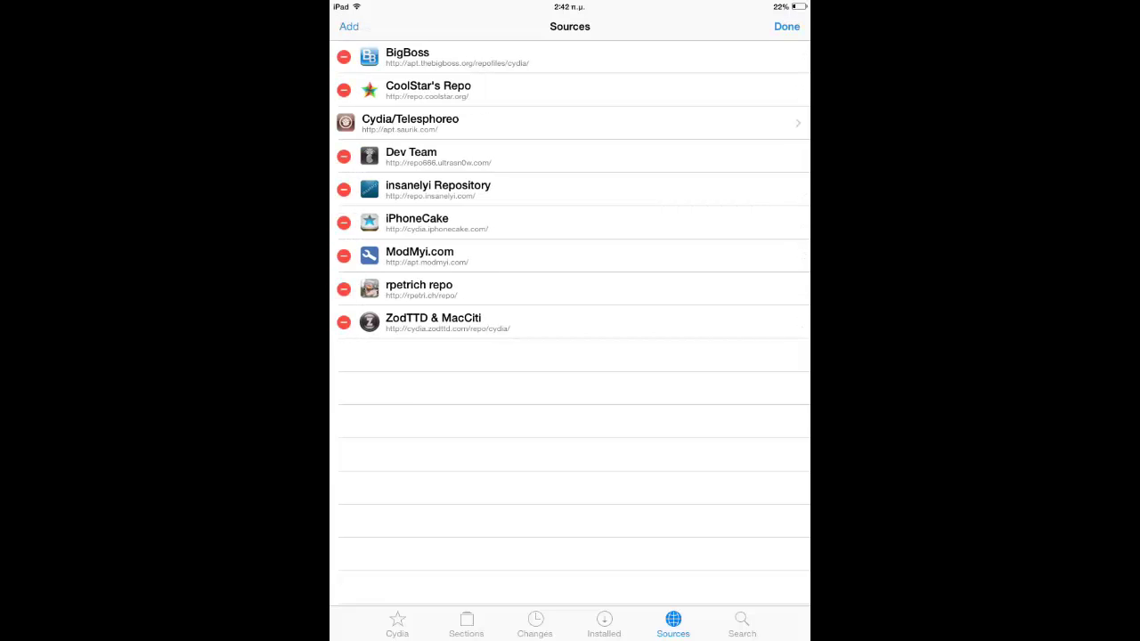
left_click(348, 26)
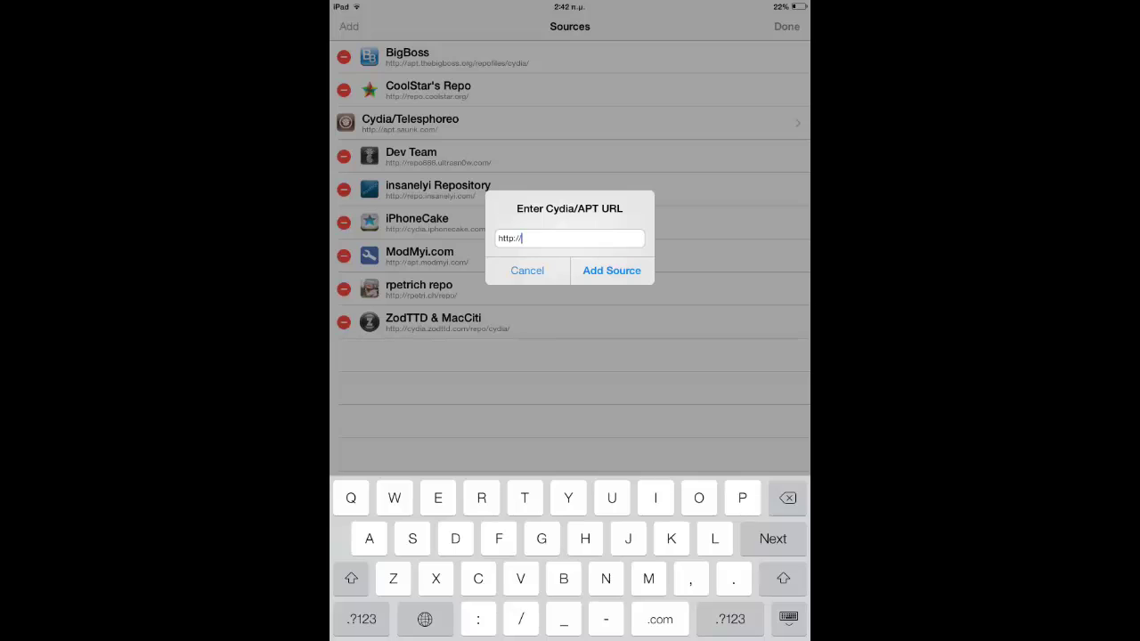
left_click(527, 270)
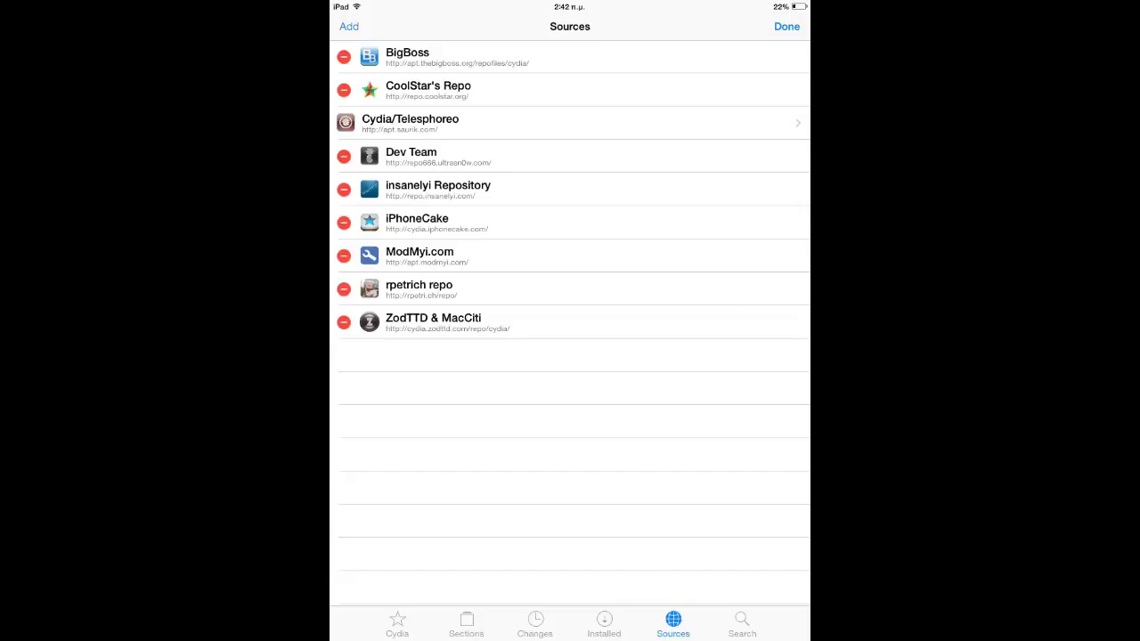
left_click(742, 625)
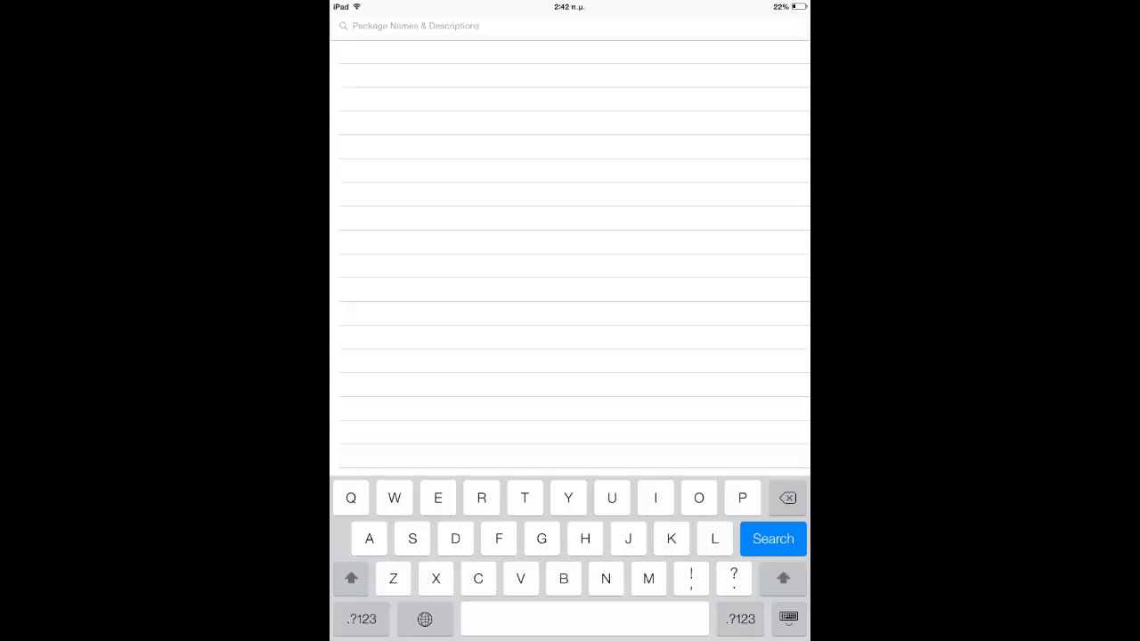
Search Cydia for 'Recordmy' to find RecordMyScreen App and Tweak, then clear the query
left_click(481, 498)
type("e")
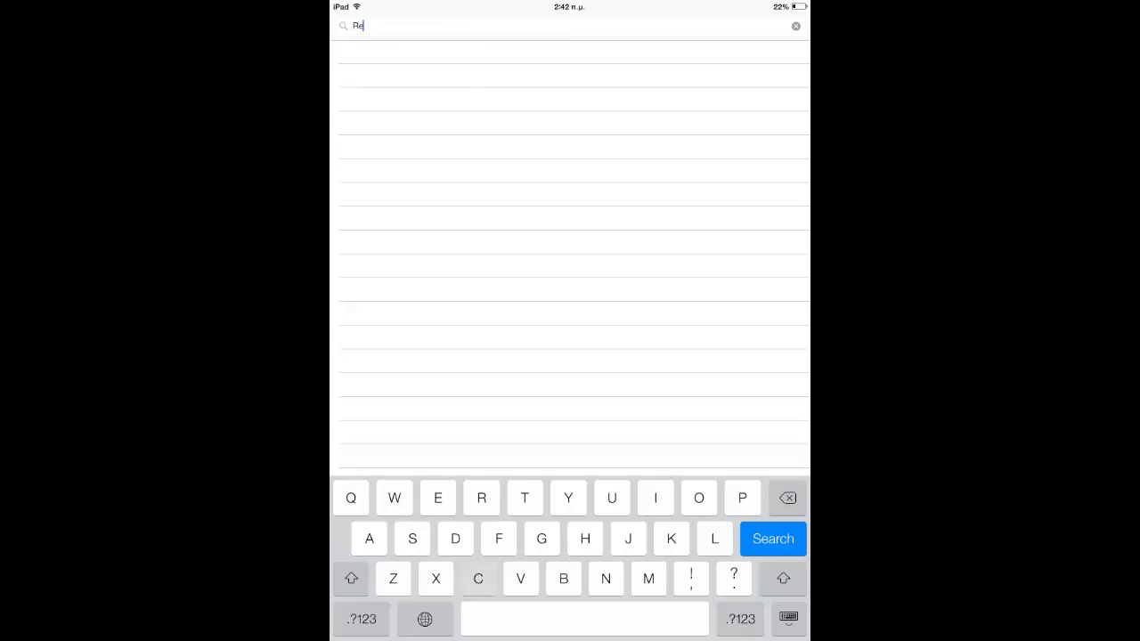
type("crdm")
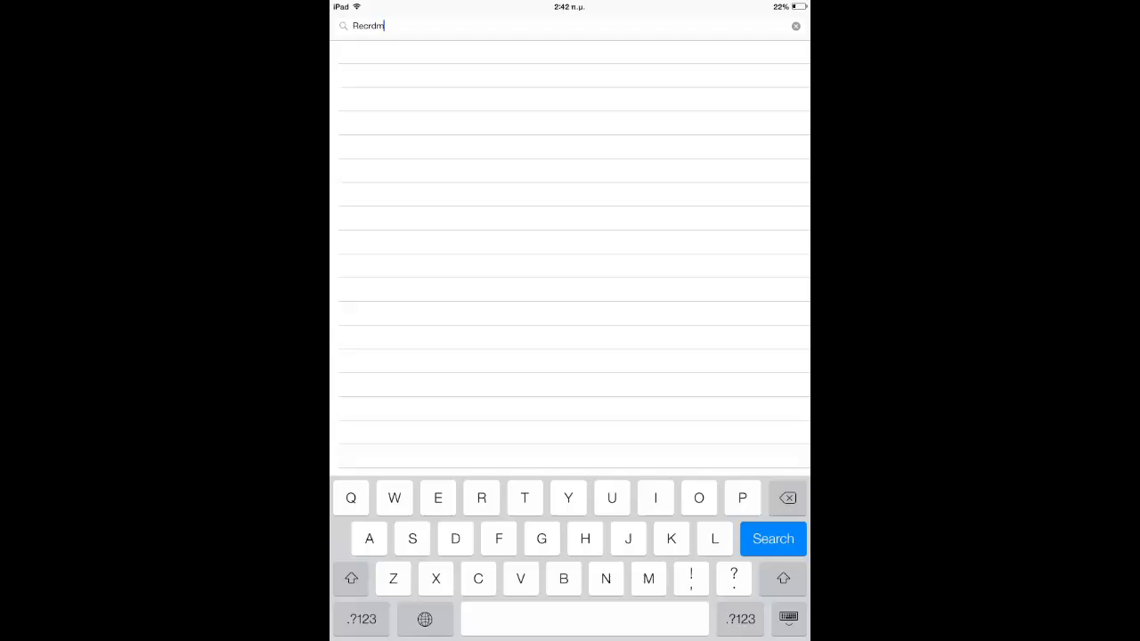
key("BackSpace")
key("BackSpace")
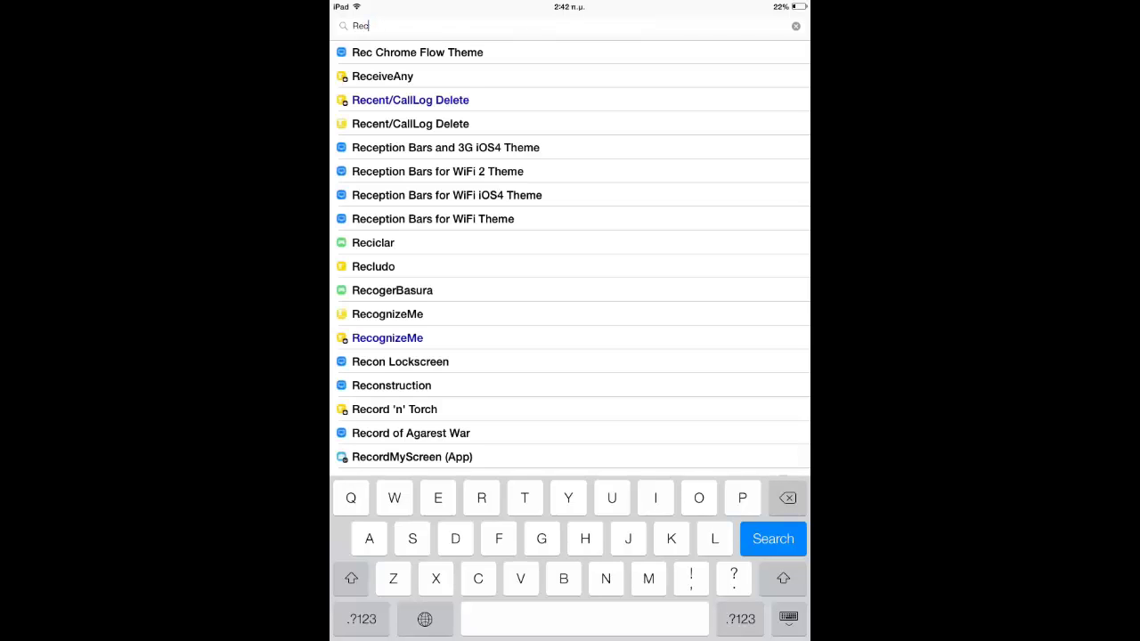
key("BackSpace")
type("ordm")
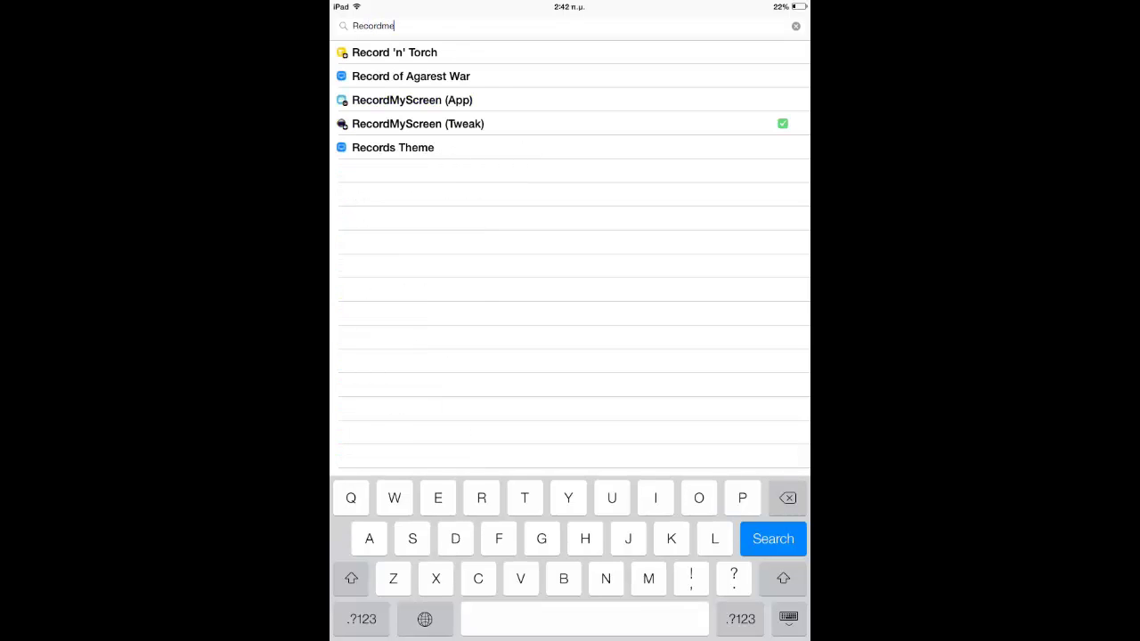
type("y")
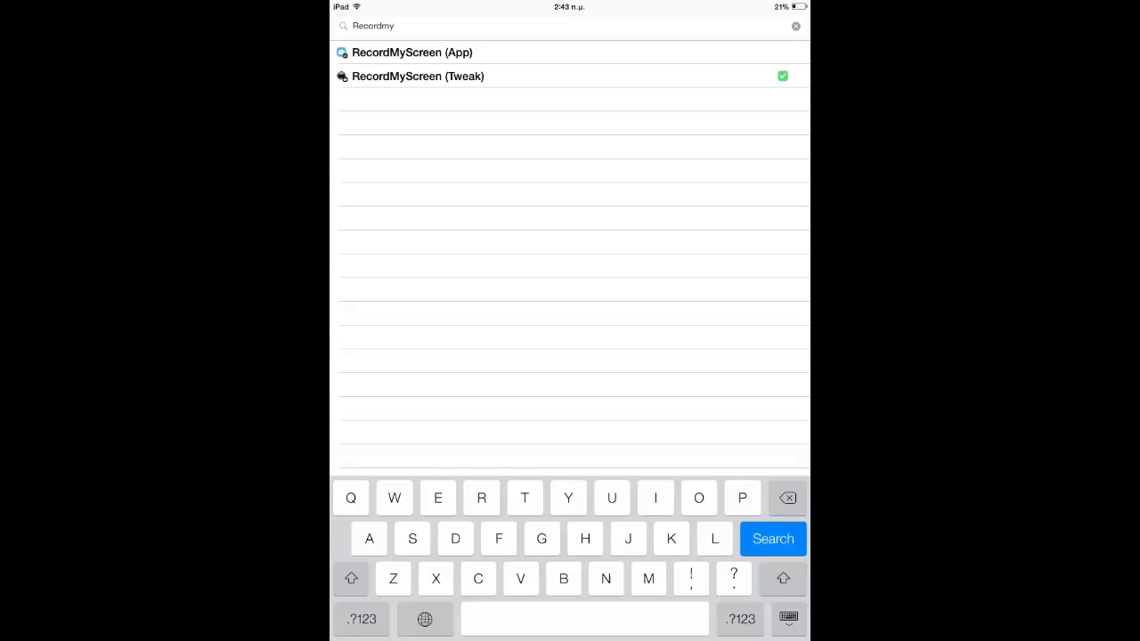
left_click(795, 26)
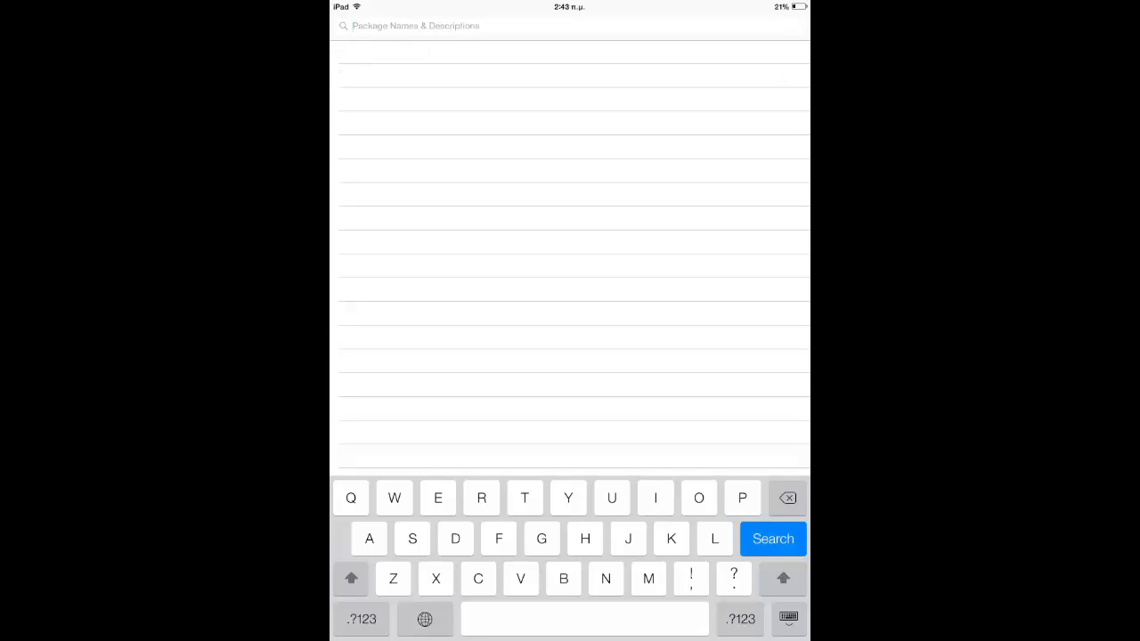
Search 'Activator' to confirm it is installed, then leave Cydia for the home screen
type("Ac")
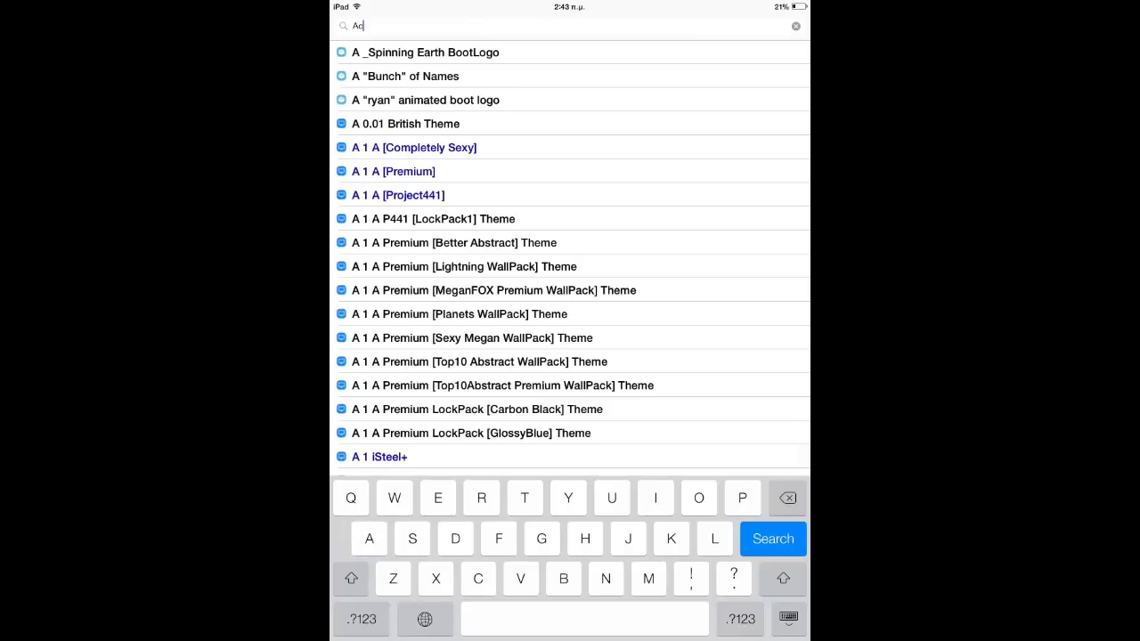
type("tiva")
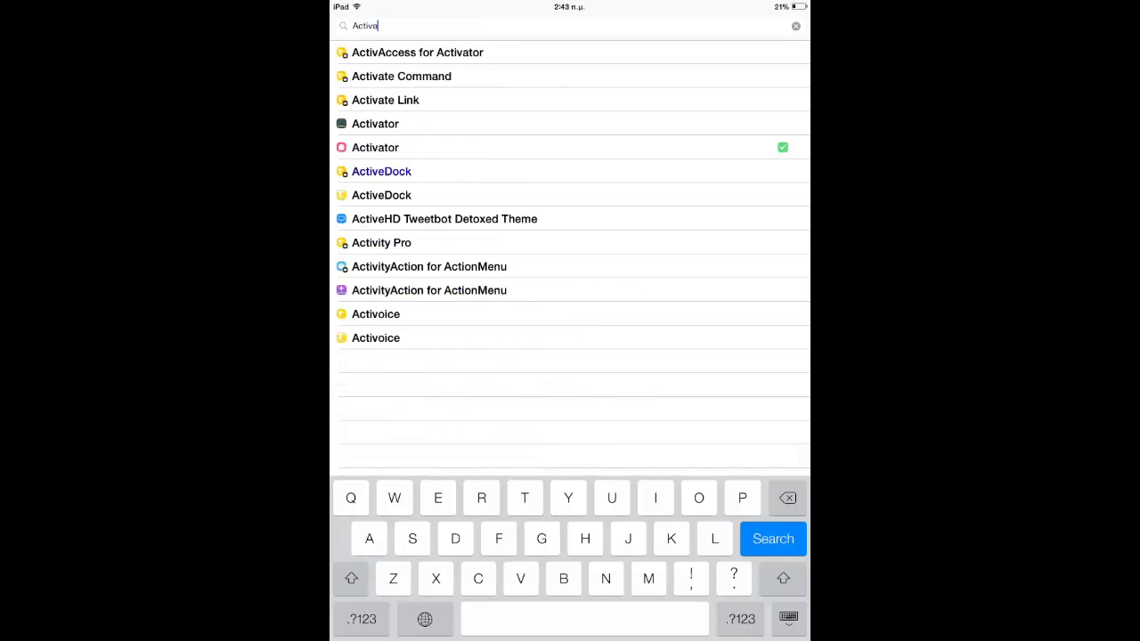
type("tor")
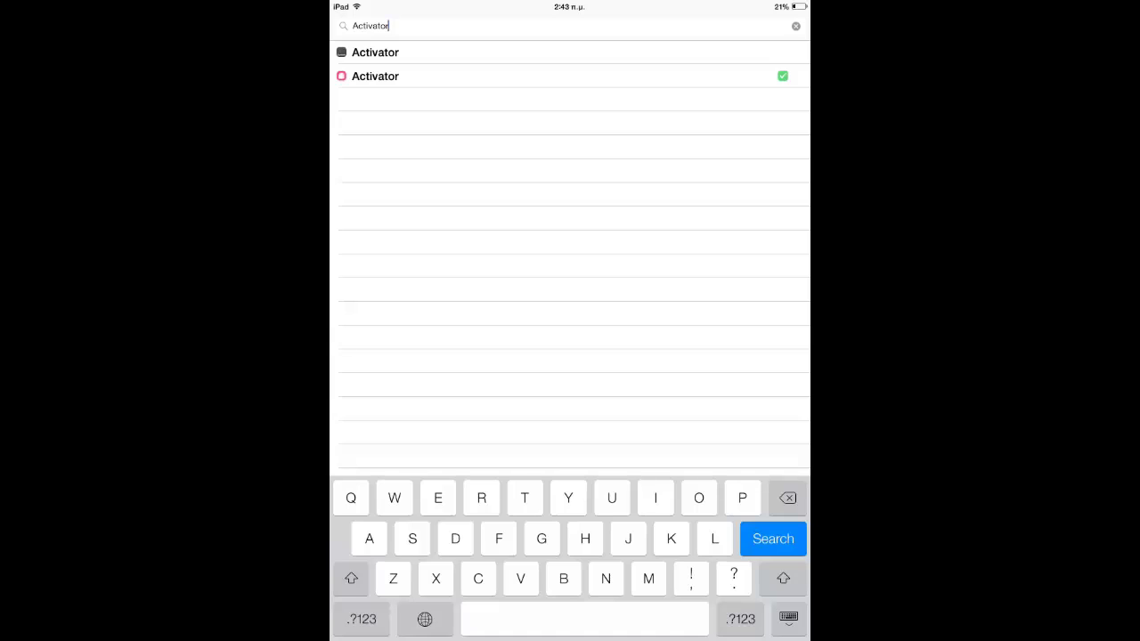
key("super")
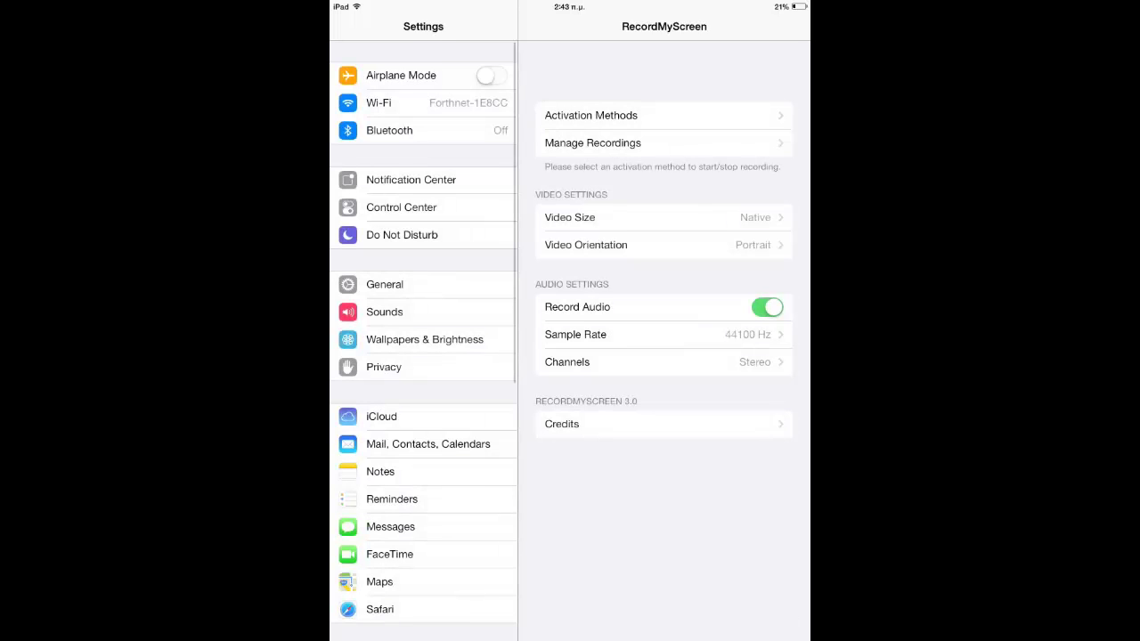
Make RecordMyScreen start on a Long Hold of the home button in its Activation Methods
scroll(423, 356, "down", 10)
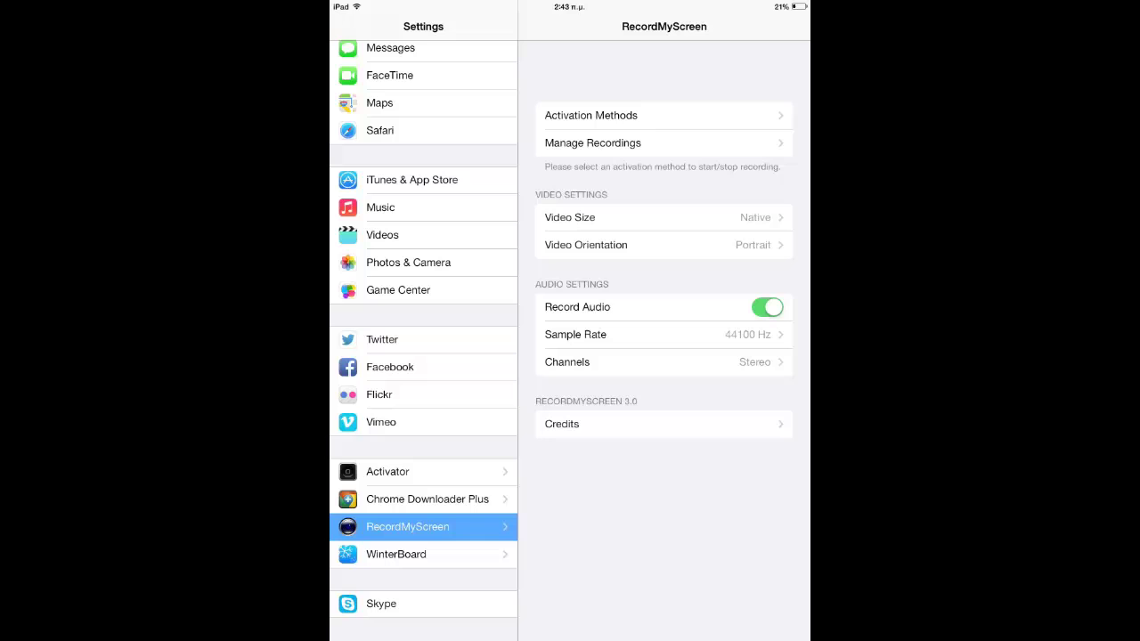
left_click(590, 115)
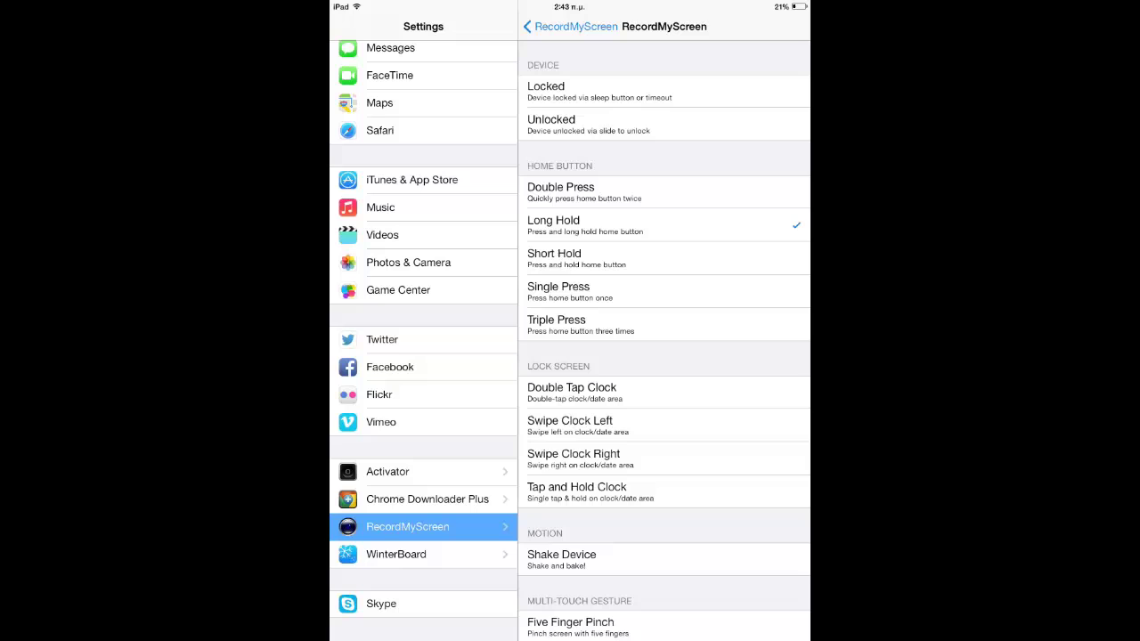
left_click(569, 26)
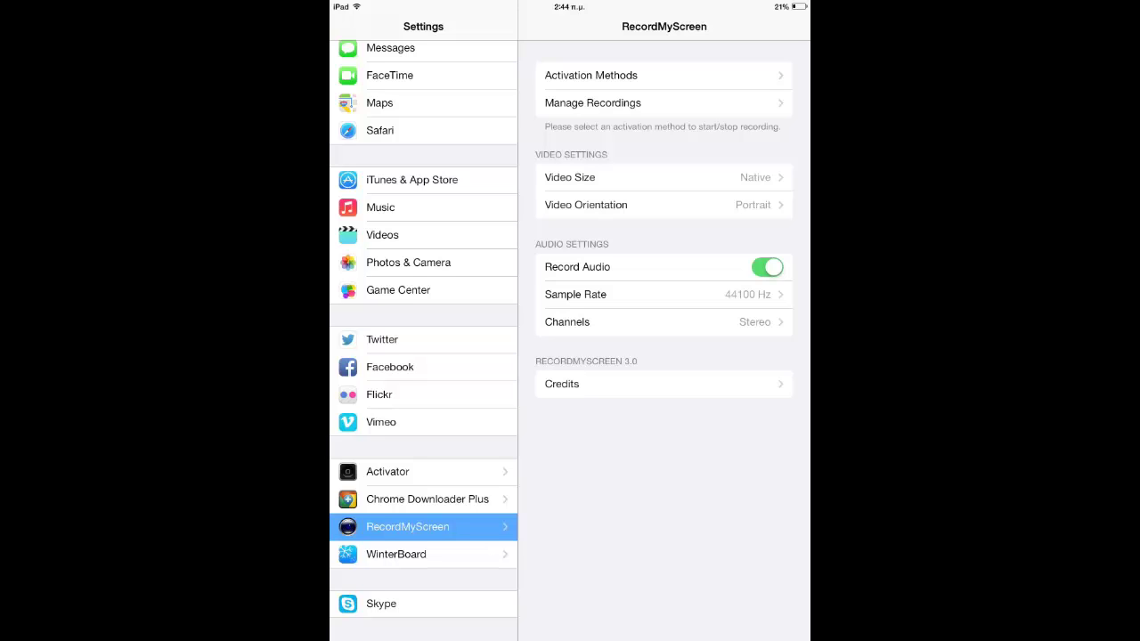
View RecordMyScreen's saved .mov and .mp4 recordings under Manage Recordings
left_click(592, 103)
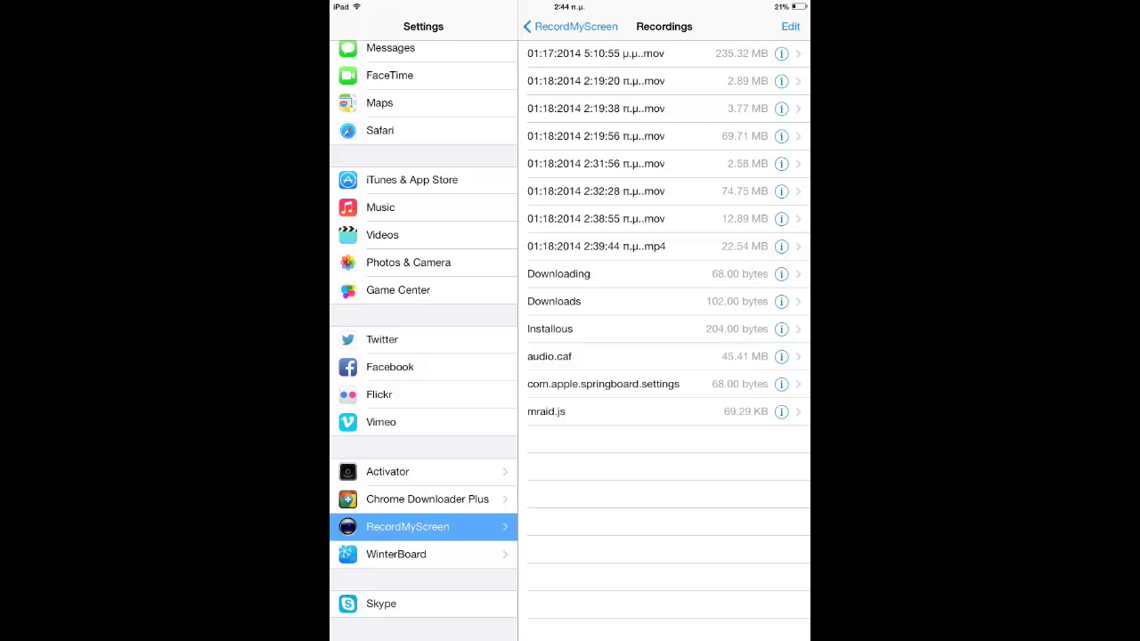
key("super")
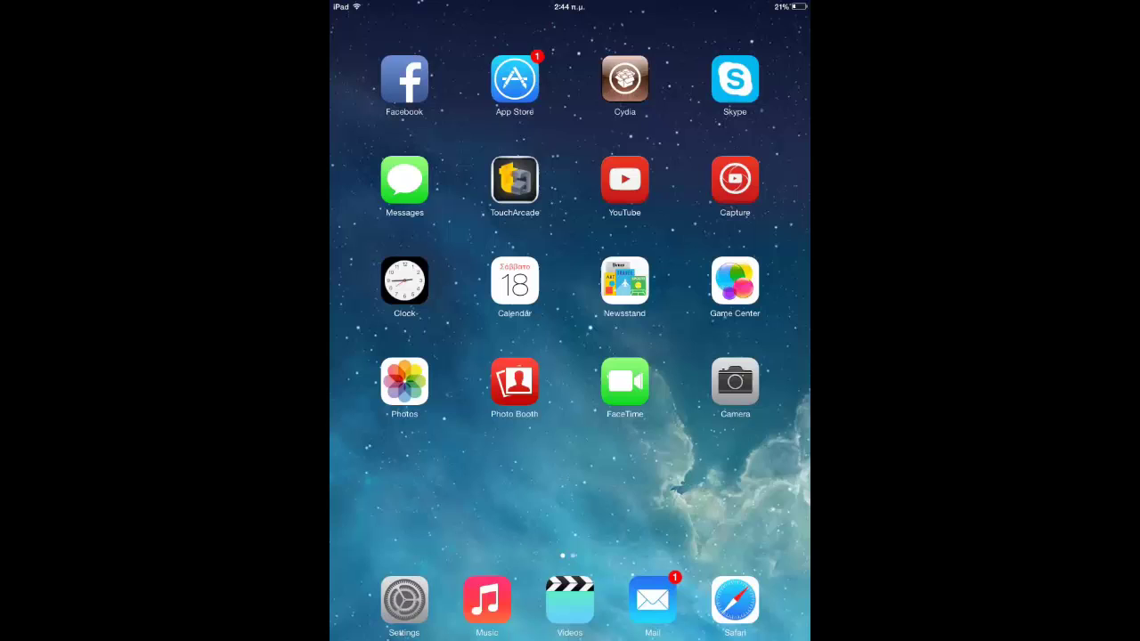